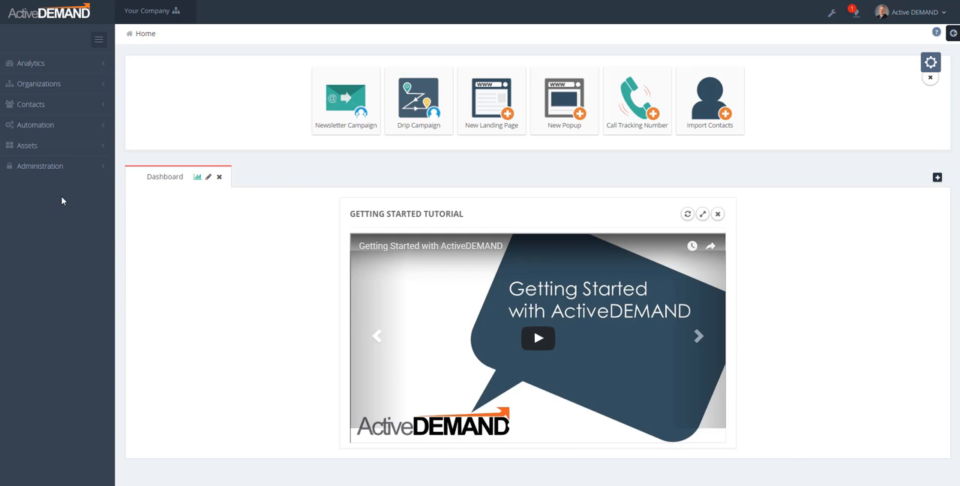
{"action": "left_click", "coordinate": [30, 146]}
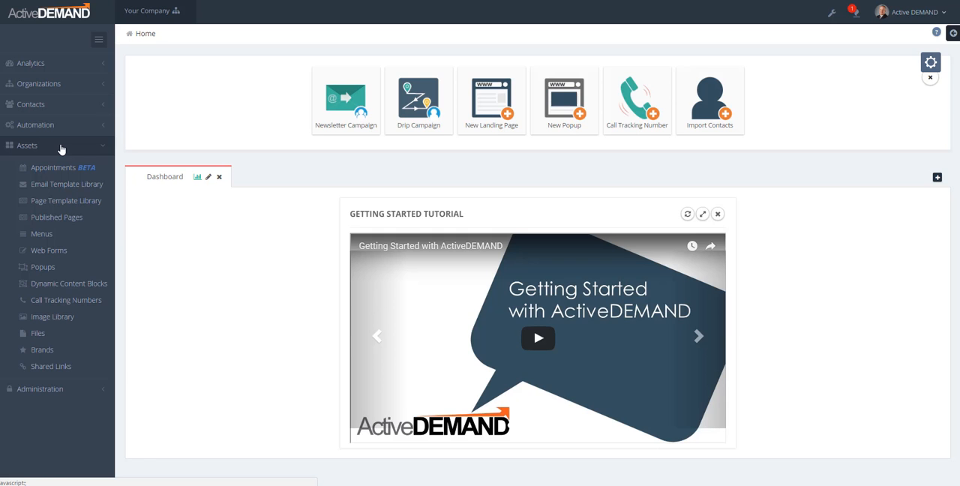
{"action": "left_click", "coordinate": [61, 147]}
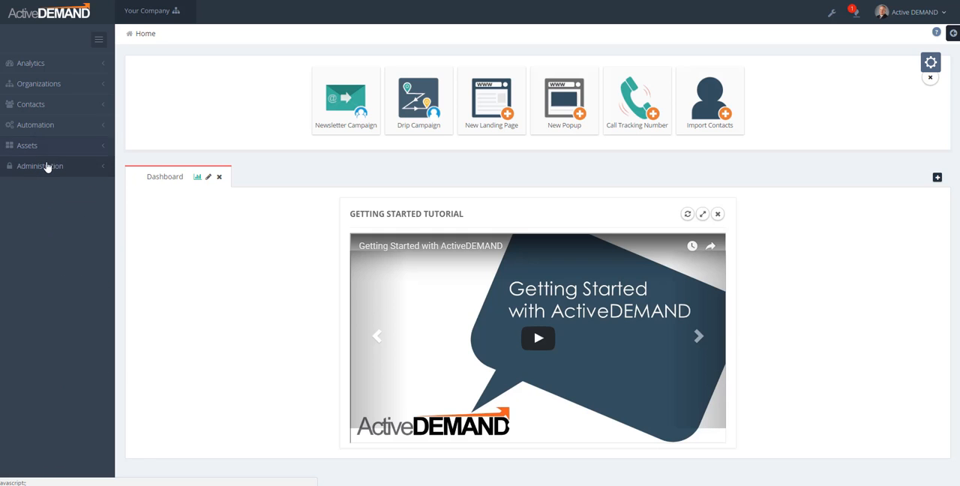
In the account settings, add Stripe as a third-party application with USD as its currency.
{"action": "left_click", "coordinate": [45, 167]}
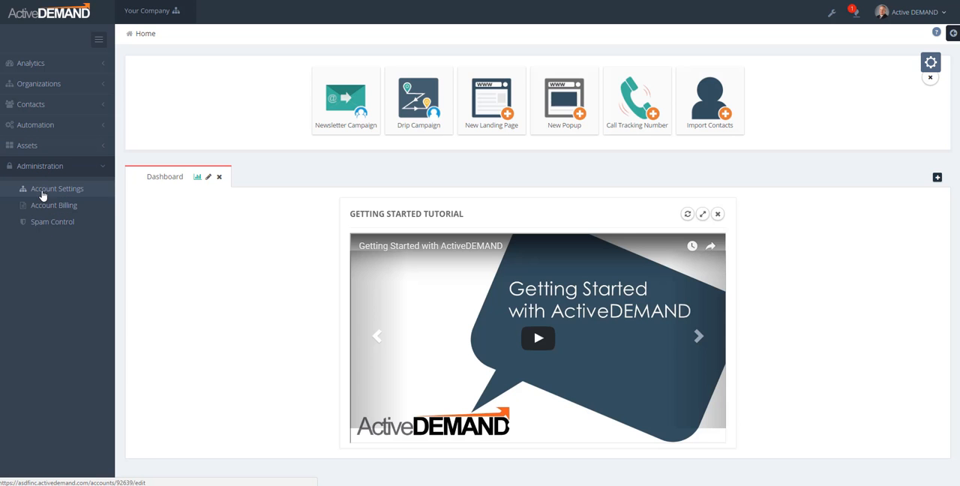
{"action": "left_click", "coordinate": [42, 193]}
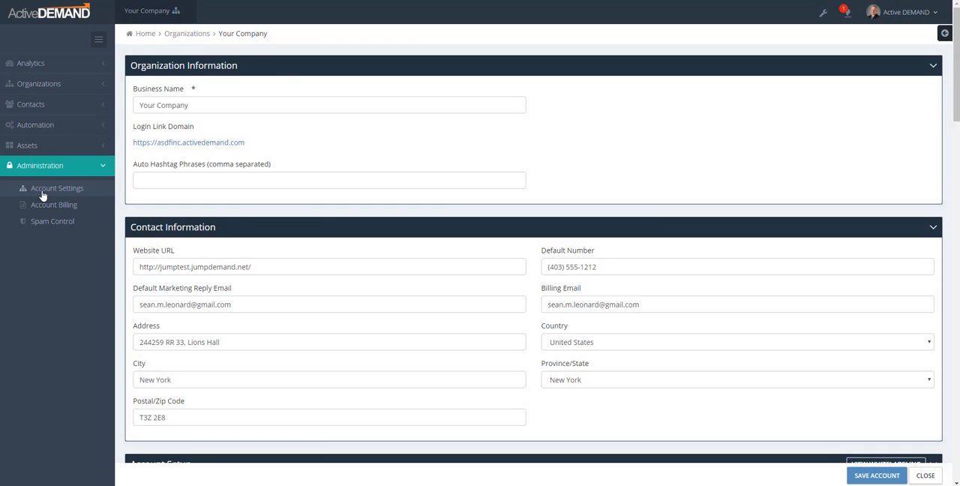
{"action": "scroll", "coordinate": [685, 255], "scroll_direction": "down", "scroll_amount": 5}
{"action": "scroll", "coordinate": [688, 265], "scroll_direction": "down", "scroll_amount": 10}
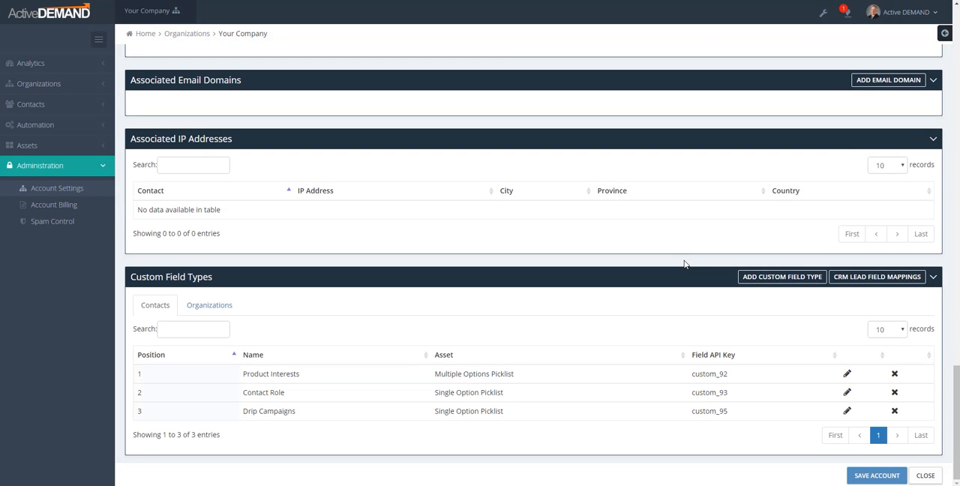
{"action": "scroll", "coordinate": [684, 264], "scroll_direction": "up", "scroll_amount": 3}
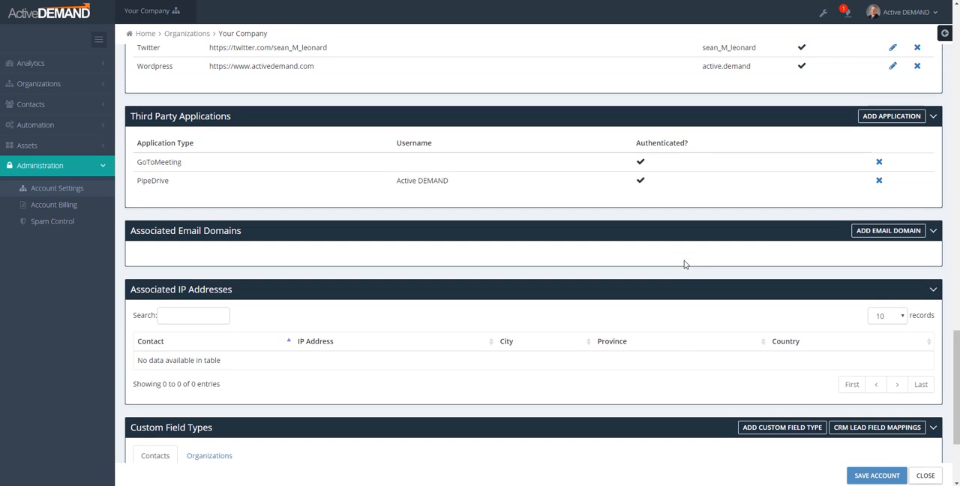
{"action": "left_click", "coordinate": [886, 120]}
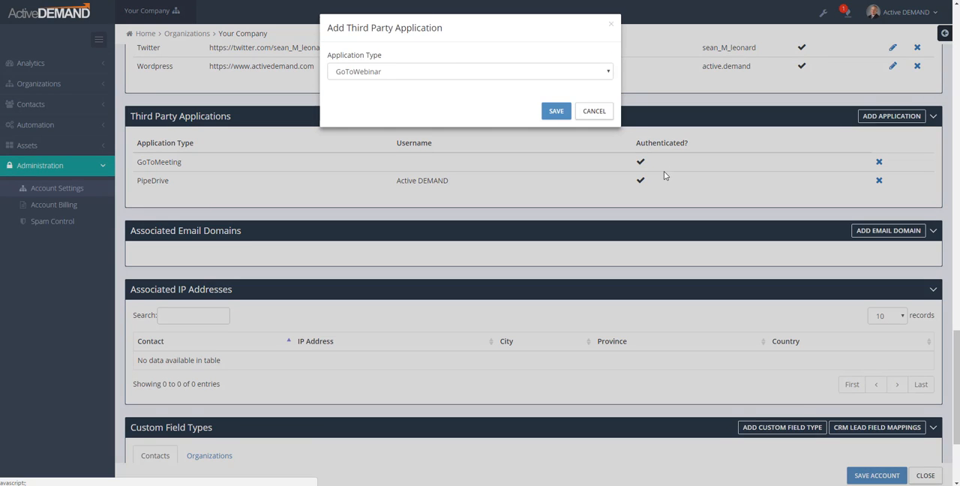
{"action": "left_click", "coordinate": [395, 72]}
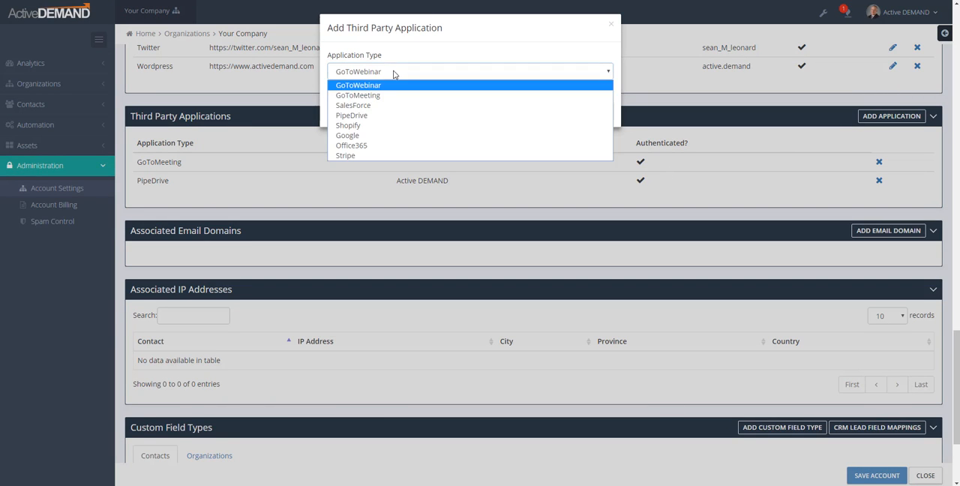
{"action": "left_click", "coordinate": [350, 156]}
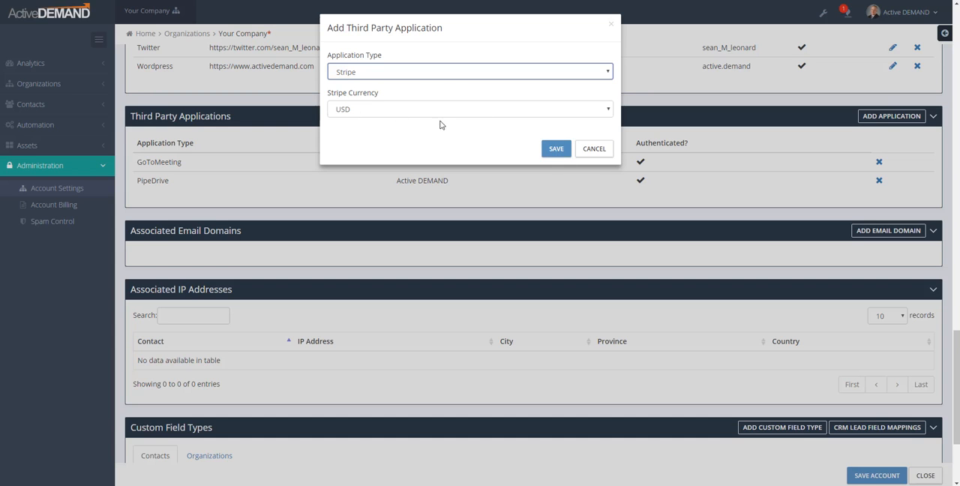
{"action": "left_click", "coordinate": [556, 152]}
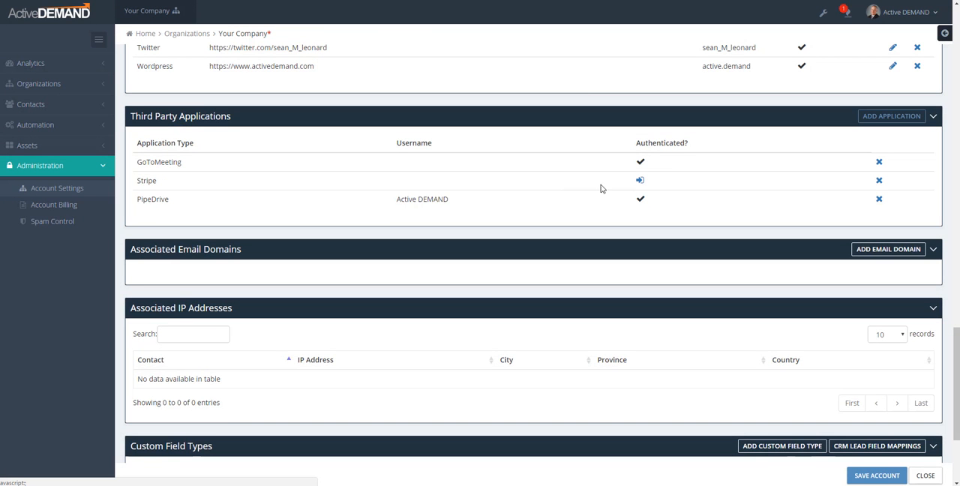
Authenticate the new Stripe application and save the account settings.
{"action": "left_click", "coordinate": [640, 182]}
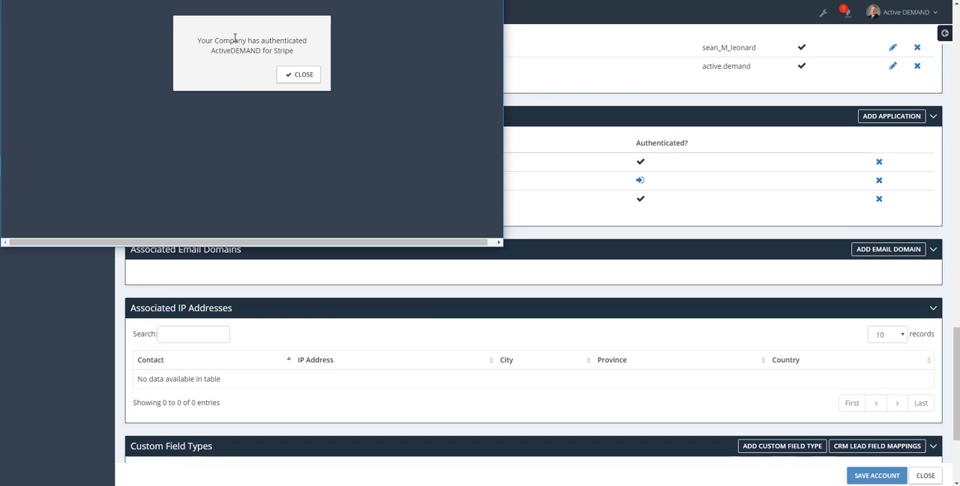
{"action": "left_click", "coordinate": [303, 75]}
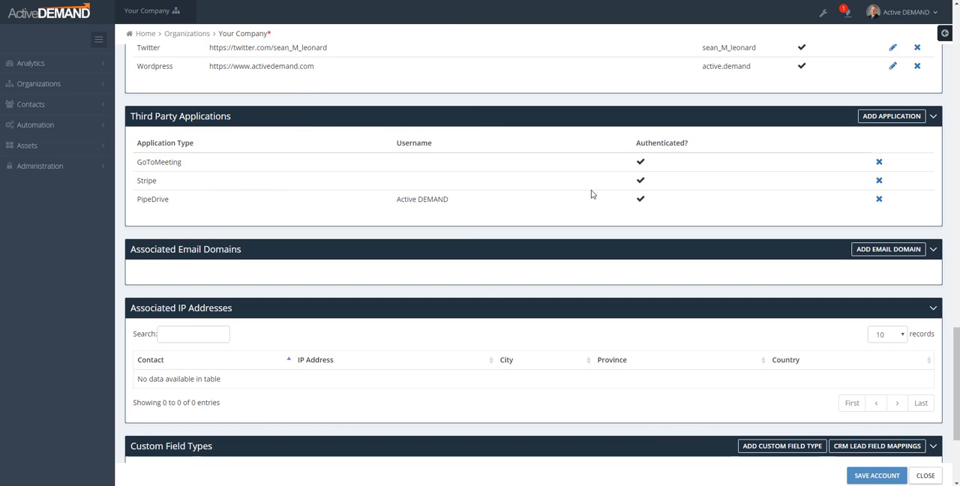
{"action": "left_click", "coordinate": [876, 476]}
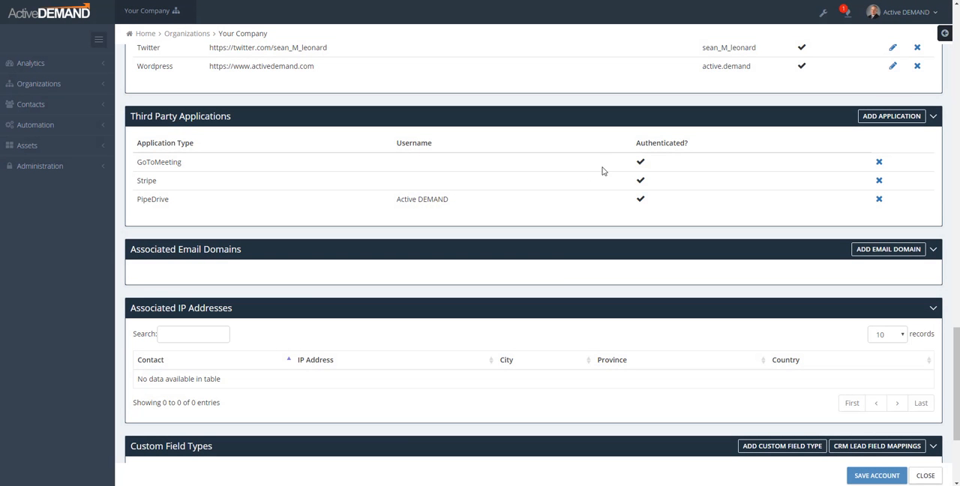
Create and save a product named "Consulting Meeting" with a price of $50, returning to the product list.
{"action": "left_click", "coordinate": [36, 150]}
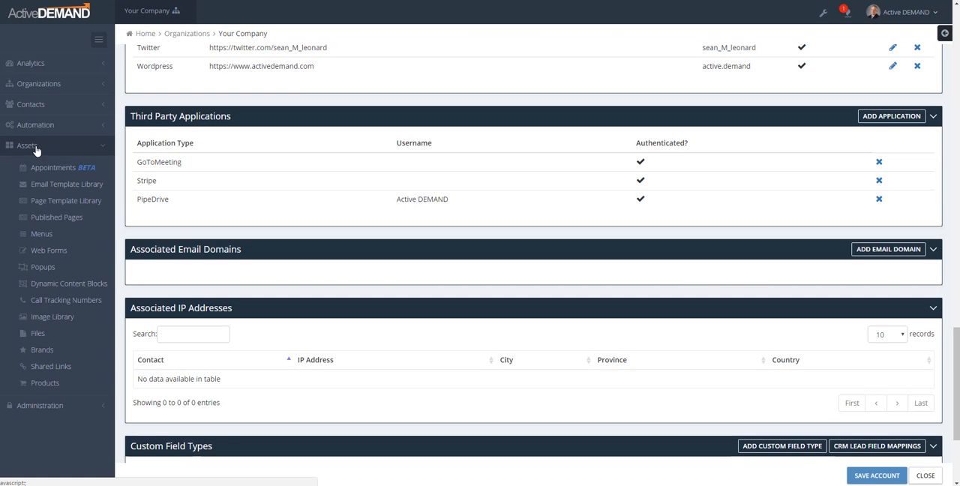
{"action": "left_click", "coordinate": [43, 384]}
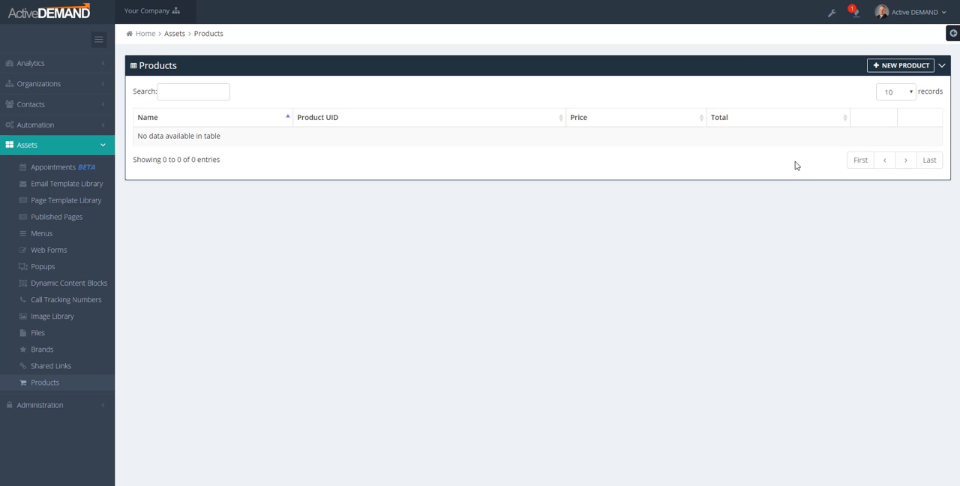
{"action": "left_click", "coordinate": [892, 65]}
{"action": "left_click", "coordinate": [197, 103]}
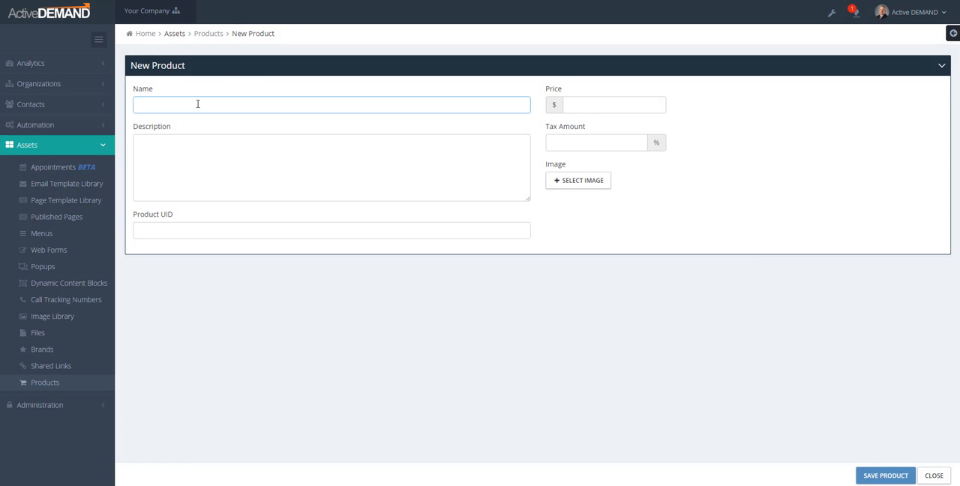
{"action": "type", "text": "Consulting Meeting"}
{"action": "left_click", "coordinate": [594, 100]}
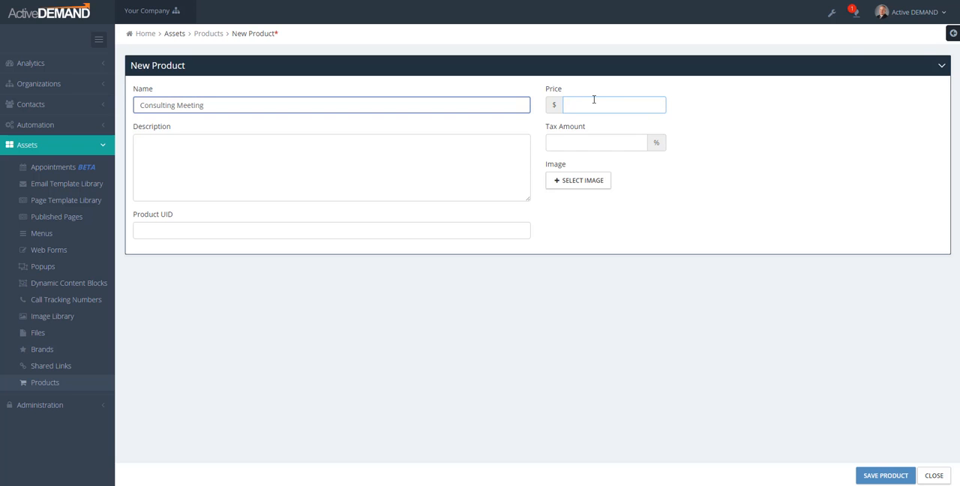
{"action": "type", "text": "50"}
{"action": "left_click", "coordinate": [896, 477]}
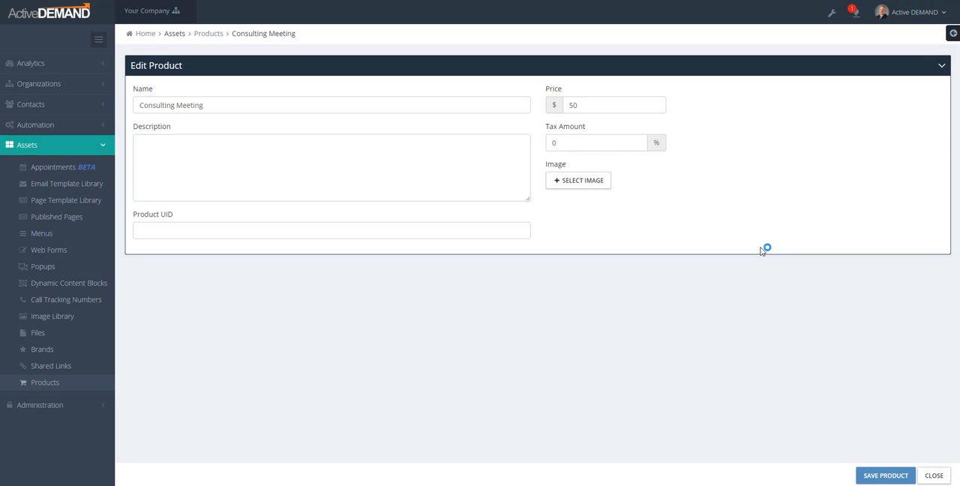
{"action": "left_click", "coordinate": [934, 475]}
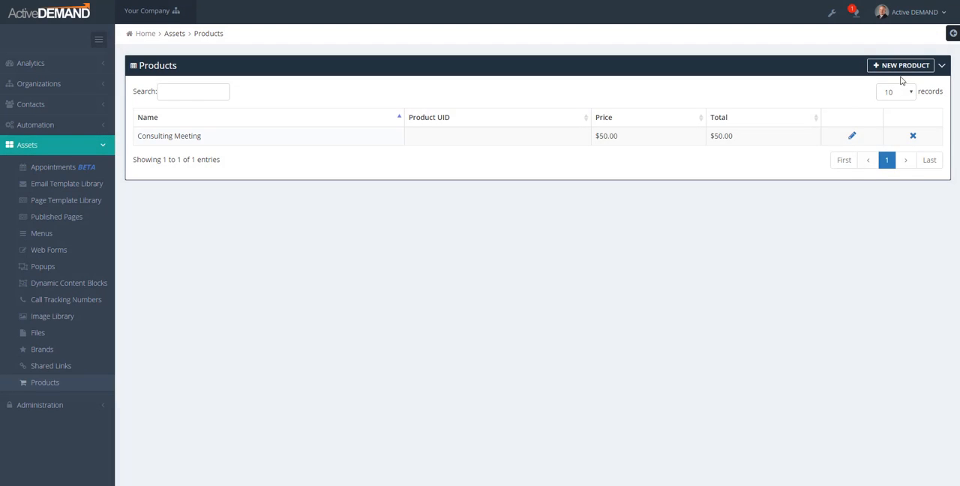
Create and save a second product named "Training Meeting" with a price of $100, returning to the product list.
{"action": "left_click", "coordinate": [897, 67]}
{"action": "left_click", "coordinate": [249, 111]}
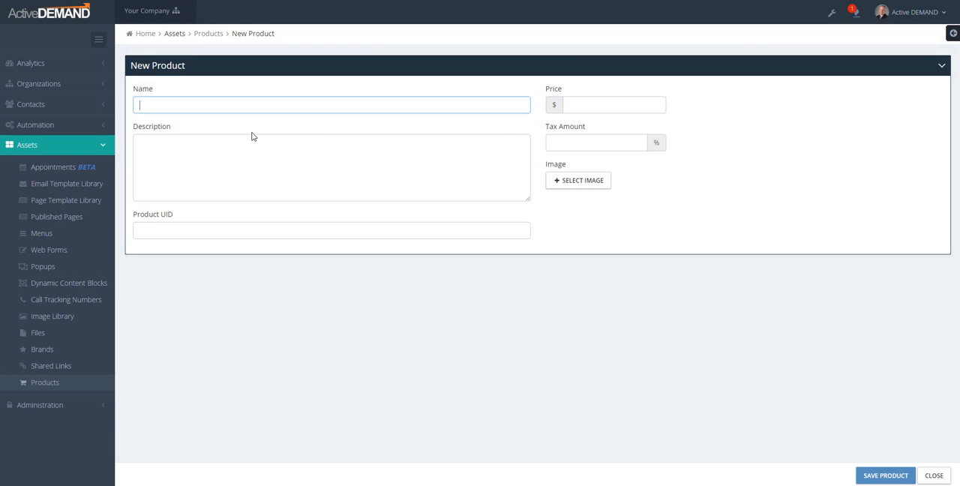
{"action": "type", "text": "Training Meeting"}
{"action": "left_click", "coordinate": [598, 104]}
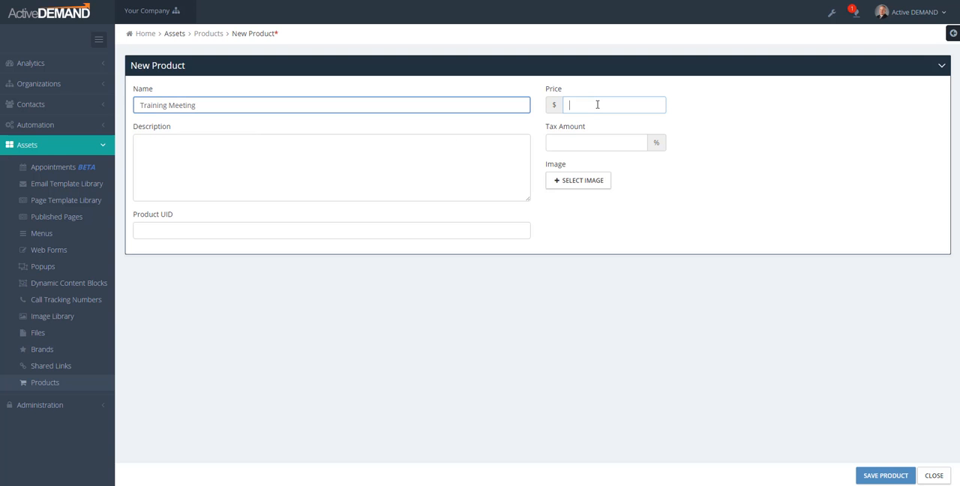
{"action": "type", "text": "100"}
{"action": "left_click", "coordinate": [876, 475]}
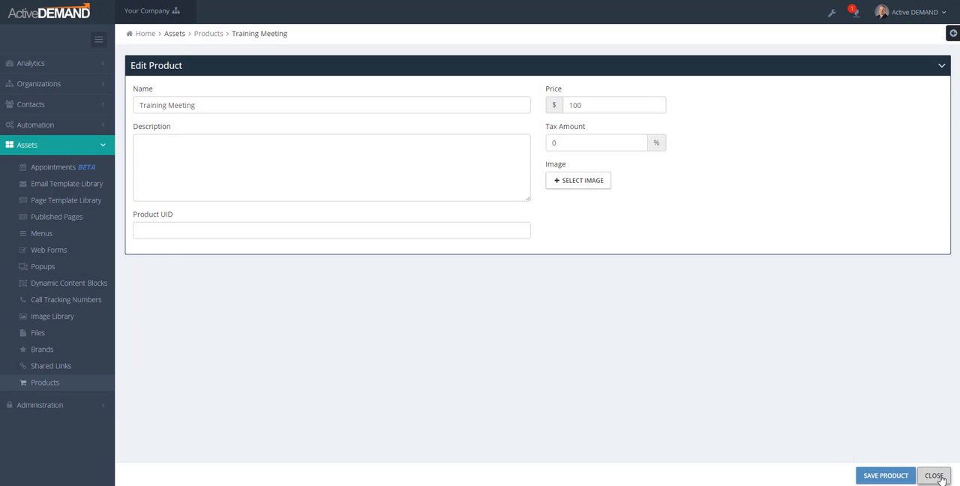
{"action": "left_click", "coordinate": [934, 475]}
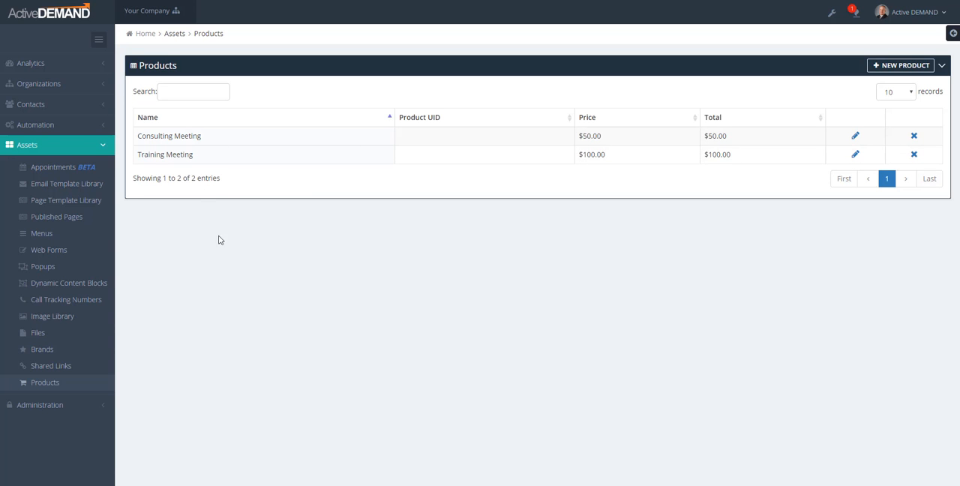
Open the published page "Schedule an Appointment" for editing and open its appointment booking form in the form editor.
{"action": "left_click", "coordinate": [45, 216]}
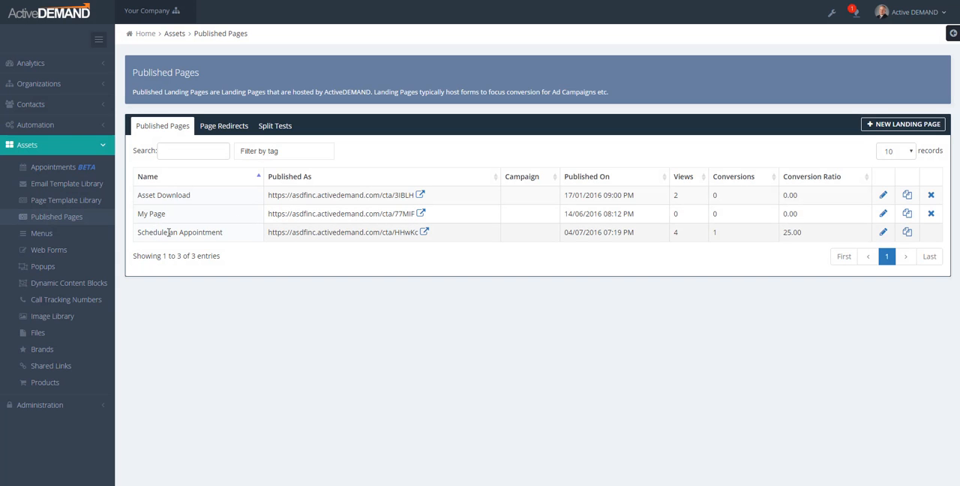
{"action": "left_click", "coordinate": [883, 235]}
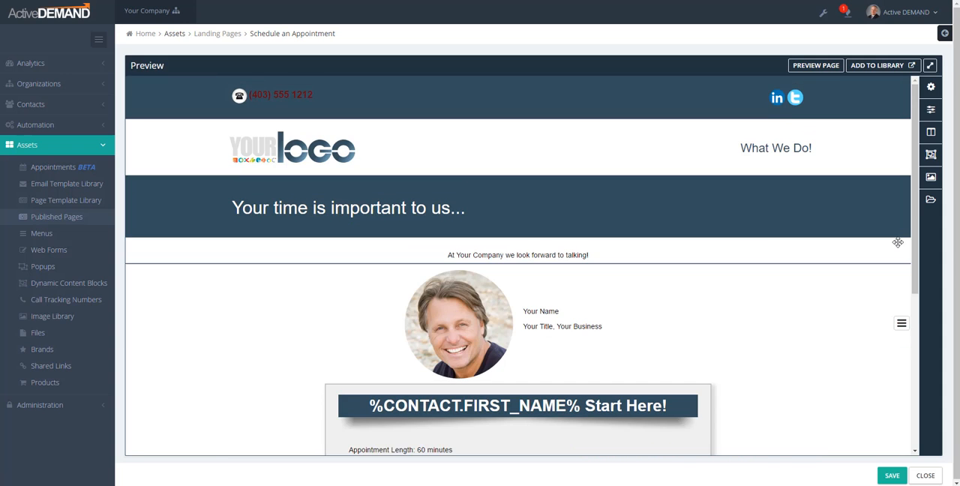
{"action": "scroll", "coordinate": [863, 321], "scroll_direction": "down", "scroll_amount": 2}
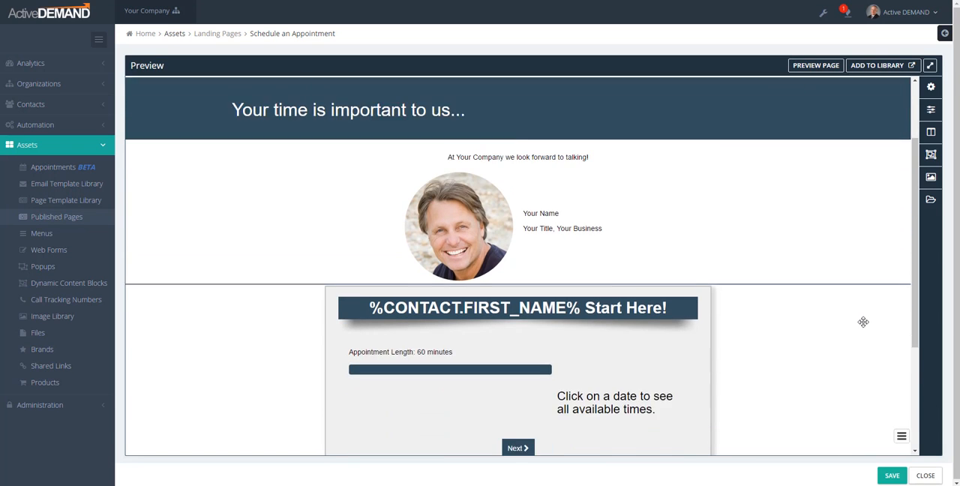
{"action": "scroll", "coordinate": [863, 322], "scroll_direction": "down", "scroll_amount": 2}
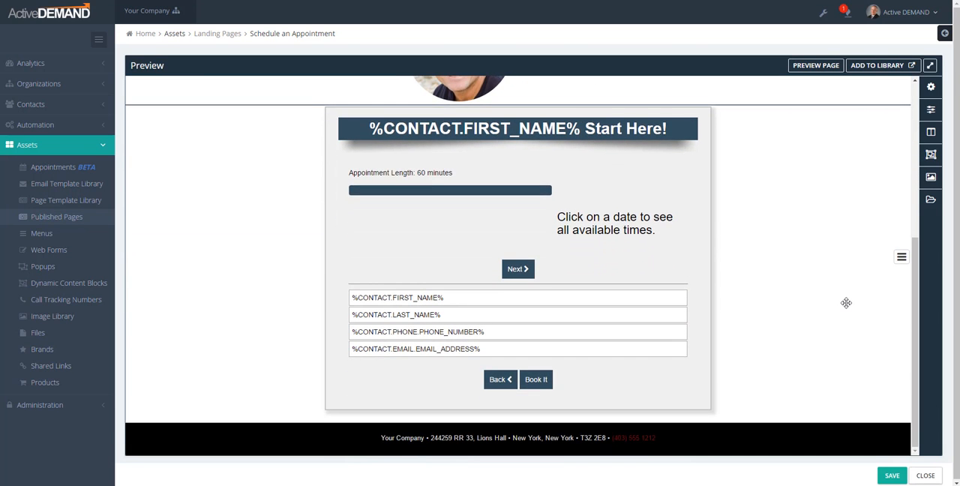
{"action": "scroll", "coordinate": [846, 302], "scroll_direction": "up", "scroll_amount": 1}
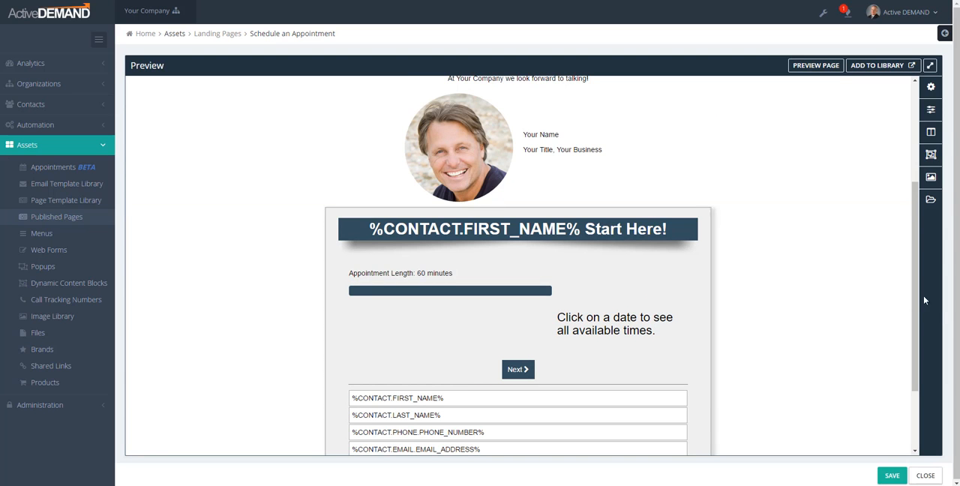
{"action": "mouse_move", "coordinate": [648, 339]}
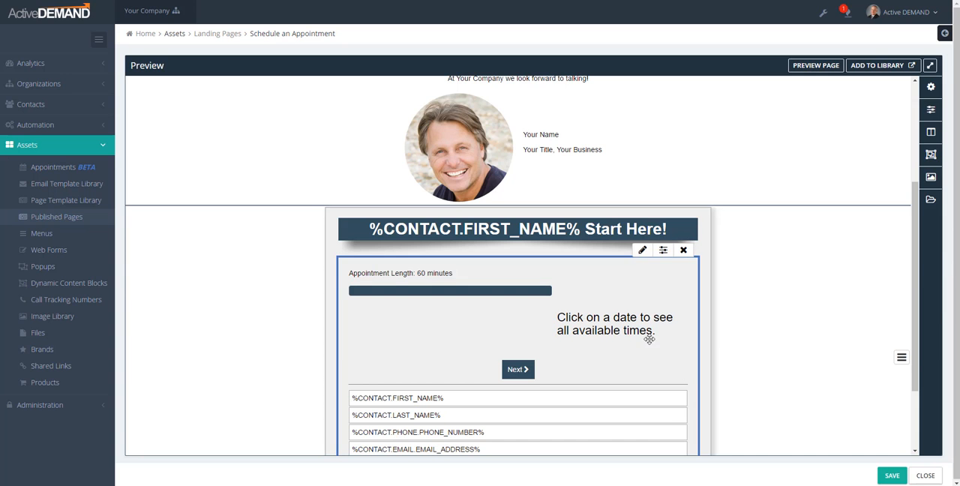
{"action": "left_click", "coordinate": [642, 251]}
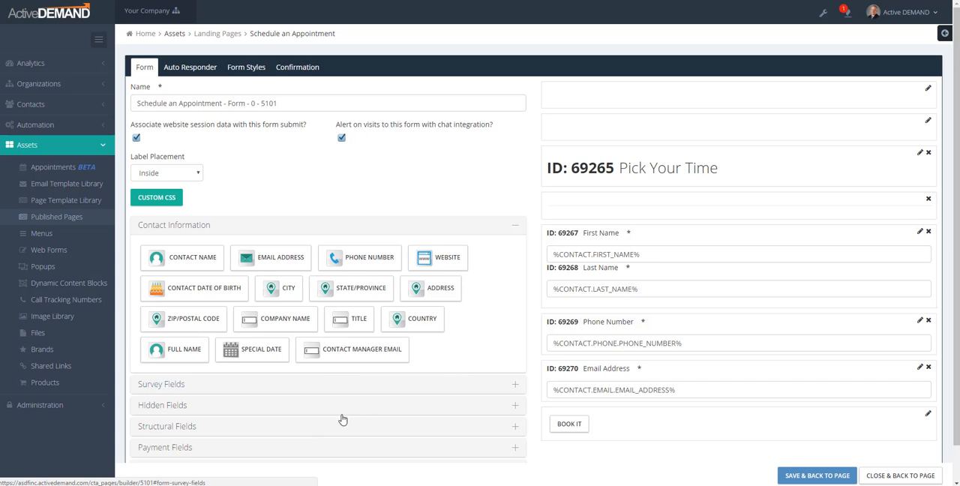
Add a Select Payment field to the form between the Email Address field and the Book It button.
{"action": "scroll", "coordinate": [479, 438], "scroll_direction": "down", "scroll_amount": 1}
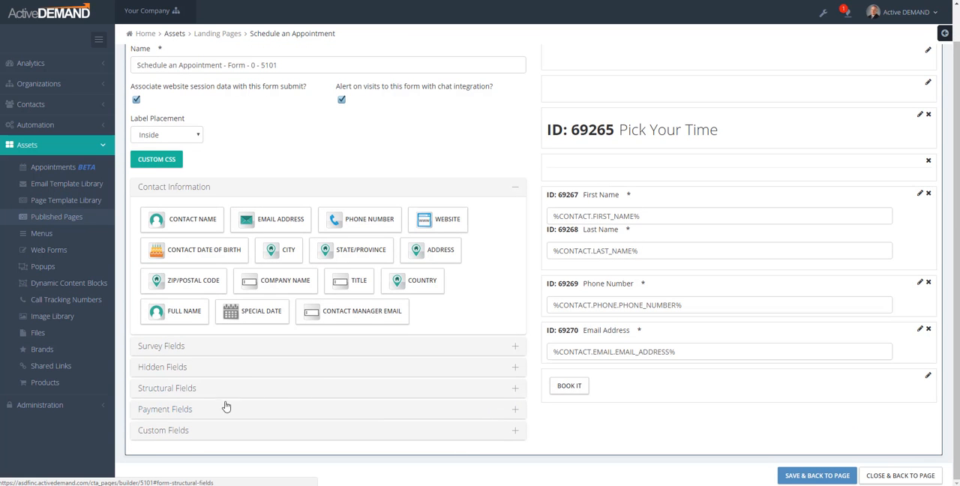
{"action": "left_click", "coordinate": [406, 418]}
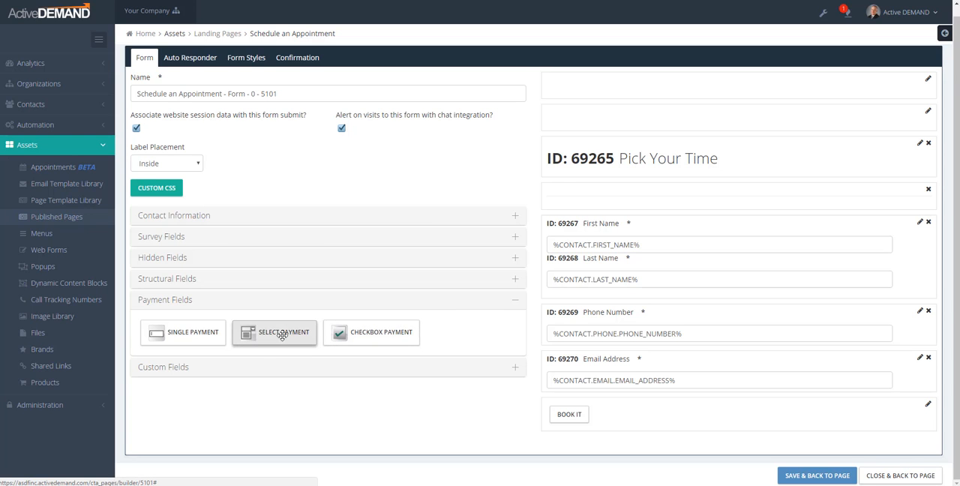
{"action": "left_click_drag", "start_coordinate": [263, 333], "coordinate": [626, 401]}
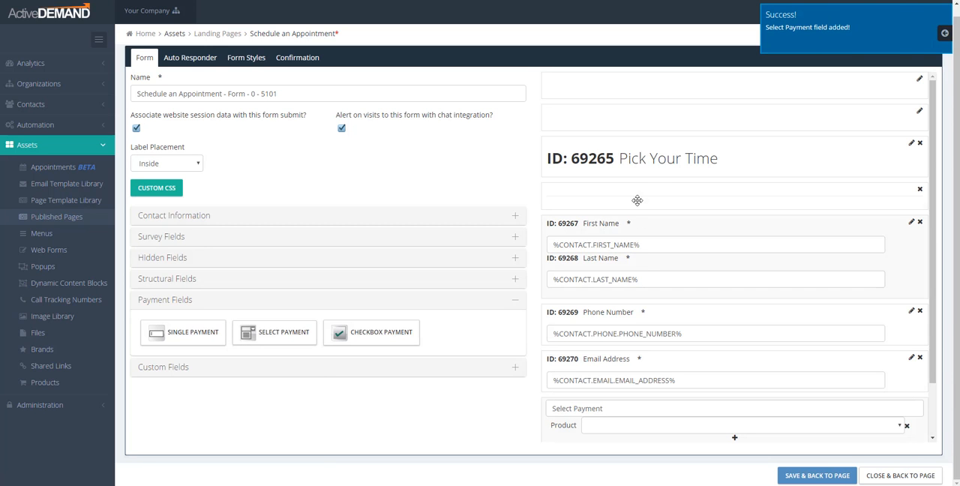
Set Consulting Meeting and Training Meeting as the Select Payment field's products, and save the field and the form back to the page.
{"action": "scroll", "coordinate": [660, 318], "scroll_direction": "down", "scroll_amount": 2}
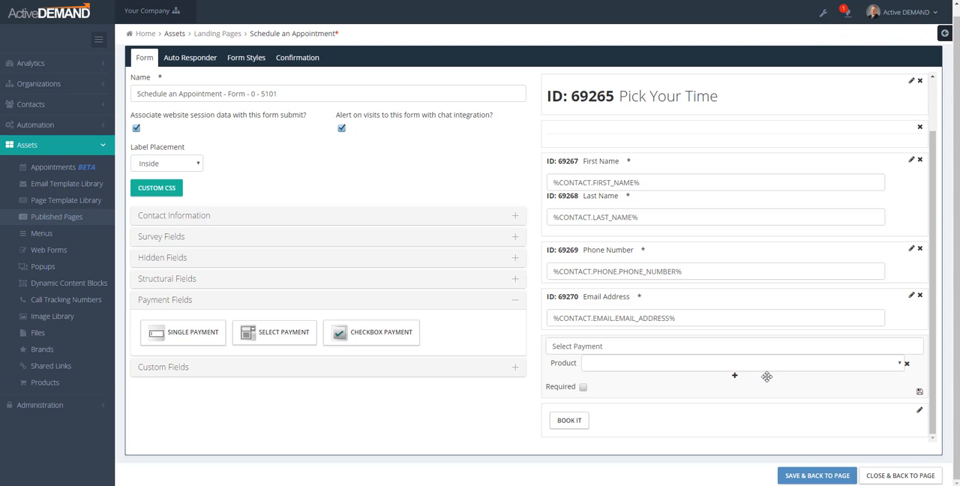
{"action": "left_click", "coordinate": [712, 365]}
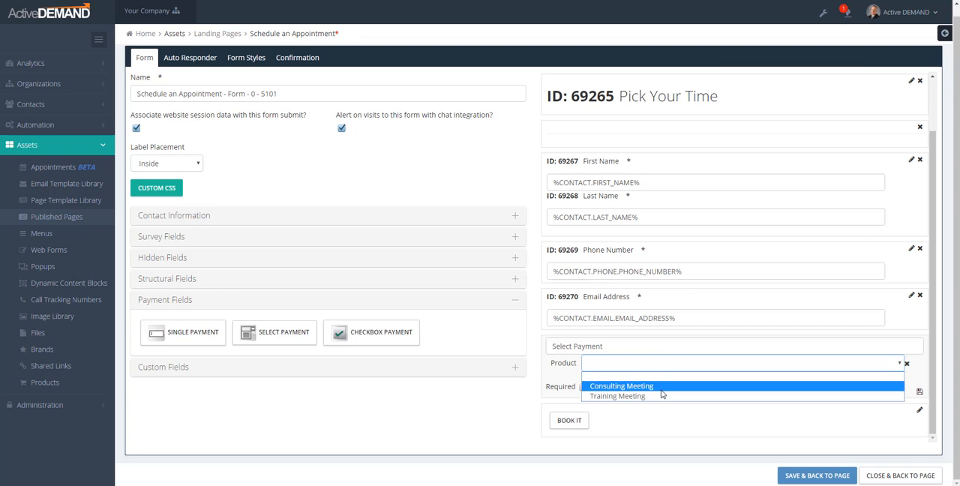
{"action": "left_click", "coordinate": [661, 387]}
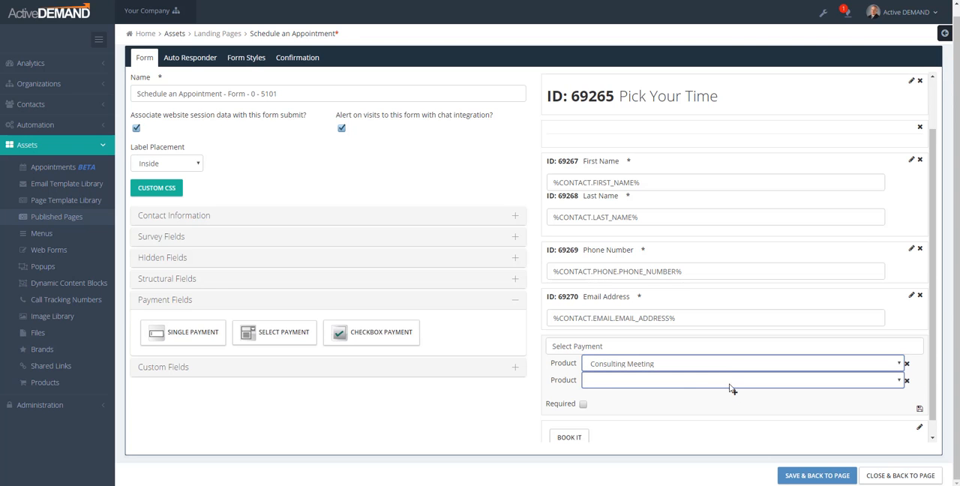
{"action": "left_click", "coordinate": [677, 388]}
{"action": "left_click", "coordinate": [643, 414]}
{"action": "left_click", "coordinate": [920, 408]}
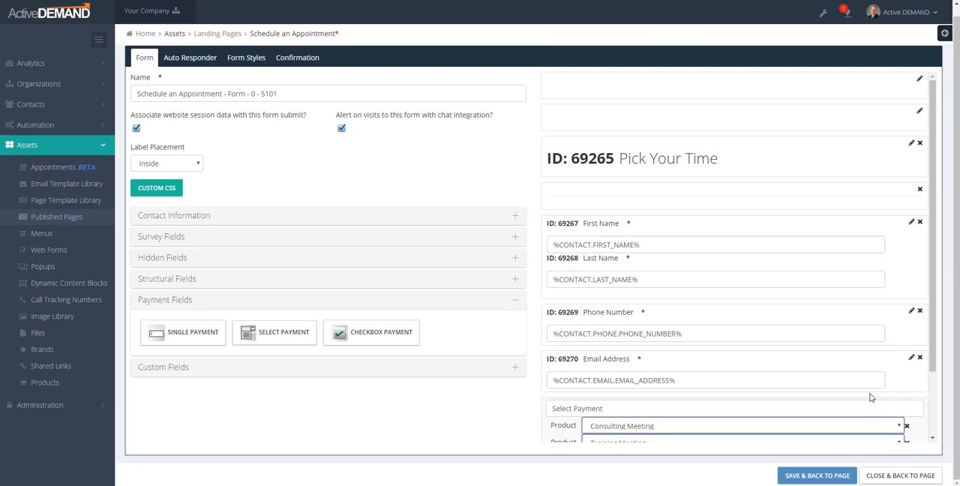
{"action": "scroll", "coordinate": [871, 394], "scroll_direction": "down", "scroll_amount": 2}
{"action": "left_click", "coordinate": [822, 477]}
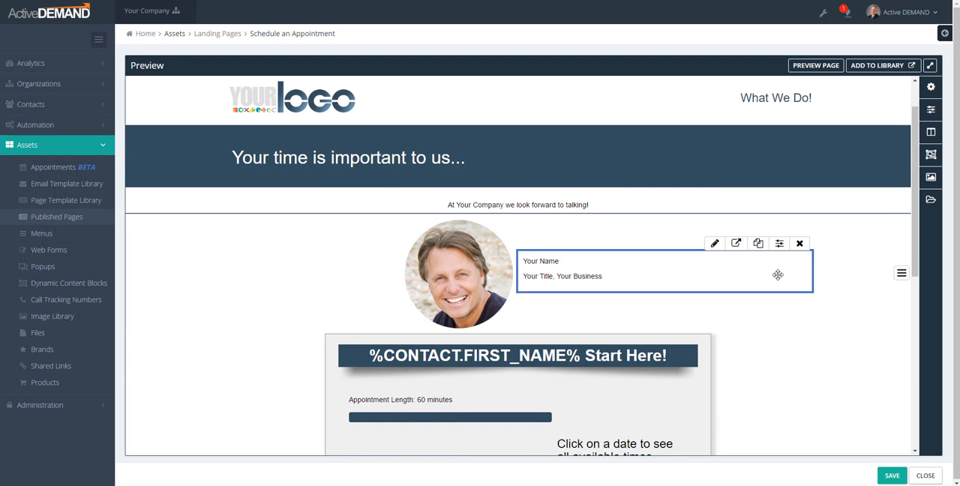
Open the scheduling page as a visitor, pick November 24 at 3:00 PM, and continue to the contact and payment details.
{"action": "left_click", "coordinate": [930, 88]}
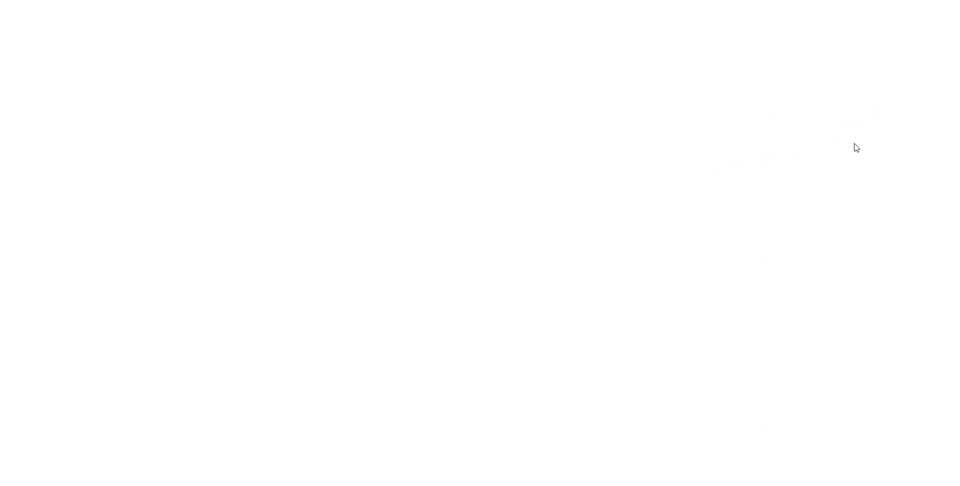
{"action": "scroll", "coordinate": [780, 188], "scroll_direction": "down", "scroll_amount": 3}
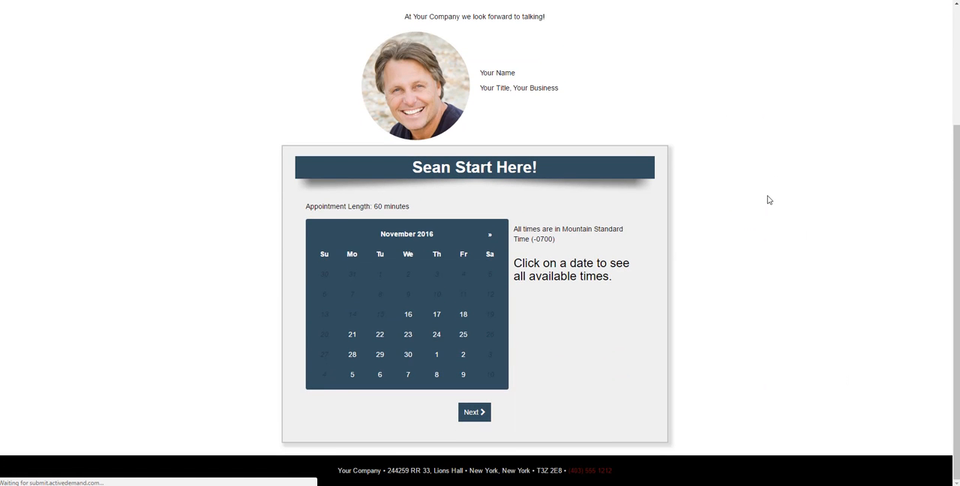
{"action": "left_click", "coordinate": [437, 335]}
{"action": "left_click", "coordinate": [537, 317]}
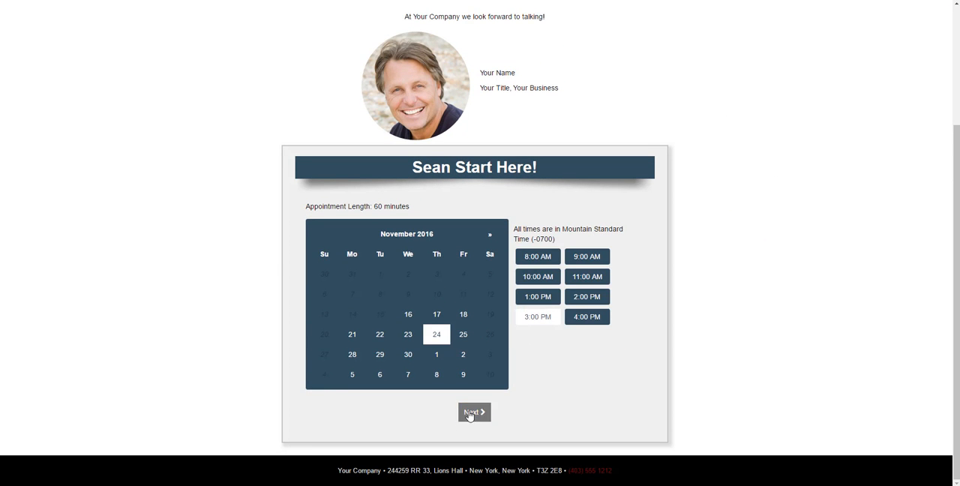
{"action": "left_click", "coordinate": [472, 412]}
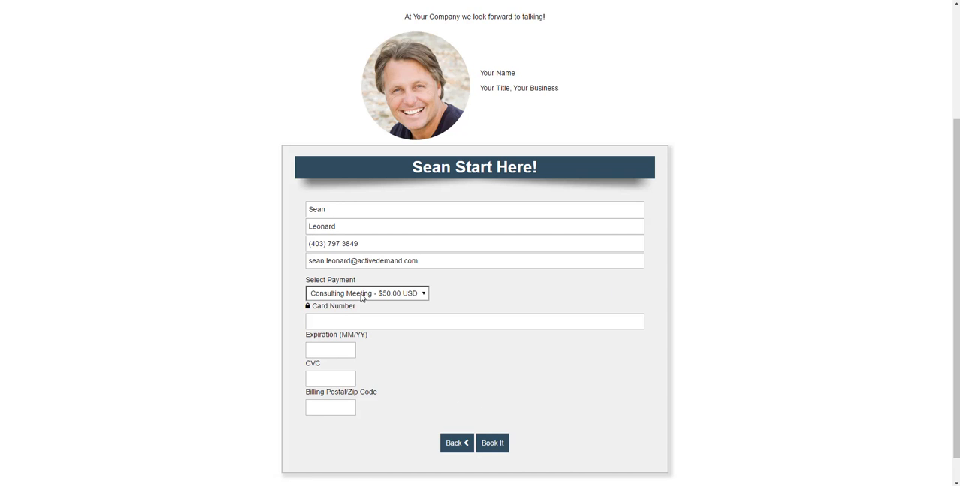
Try the Training Meeting payment option and return the selection to Consulting Meeting.
{"action": "left_click", "coordinate": [361, 293]}
{"action": "left_click", "coordinate": [366, 314]}
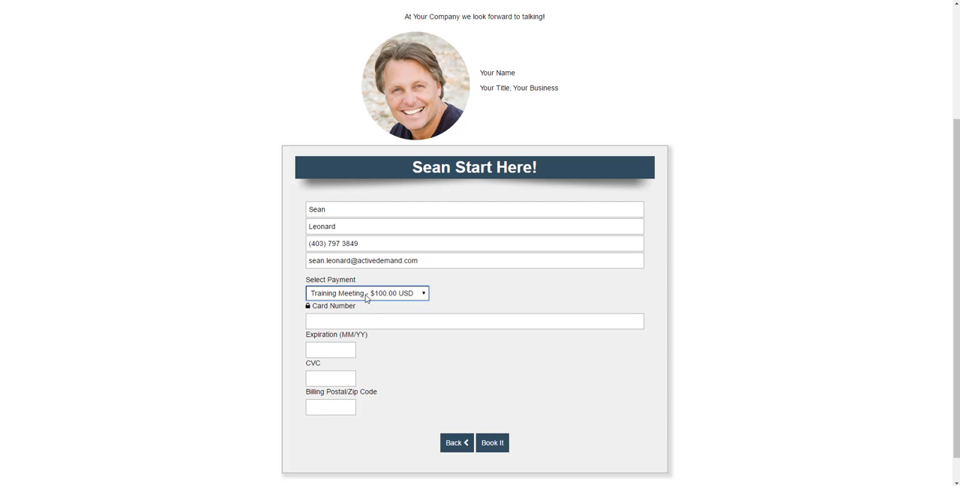
{"action": "left_click", "coordinate": [366, 297]}
{"action": "left_click", "coordinate": [411, 305]}
Enter the card number in the booking form and go through the expiration and CVC fields to the billing postal code.
{"action": "left_click", "coordinate": [358, 322]}
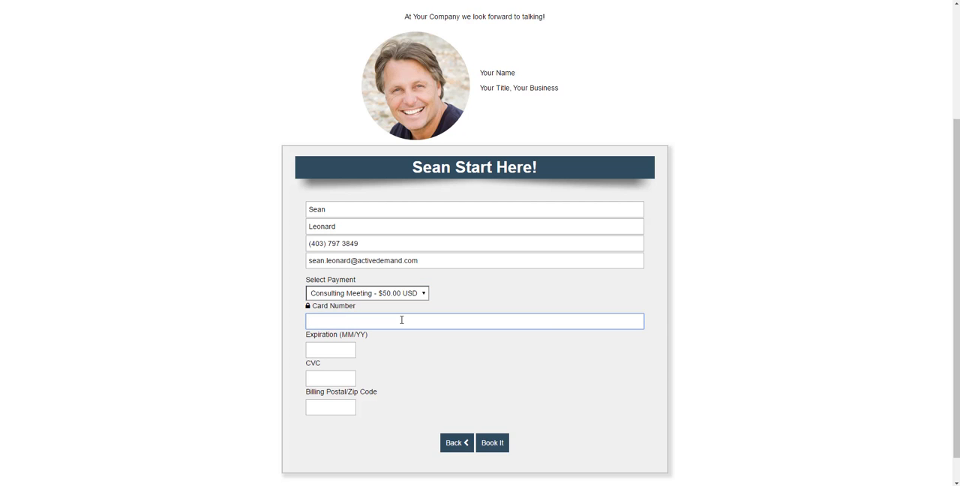
{"action": "type", "text": "4242 4242 4242 422"}
{"action": "left_click", "coordinate": [325, 347]}
{"action": "left_click", "coordinate": [322, 378]}
{"action": "left_click", "coordinate": [330, 408]}
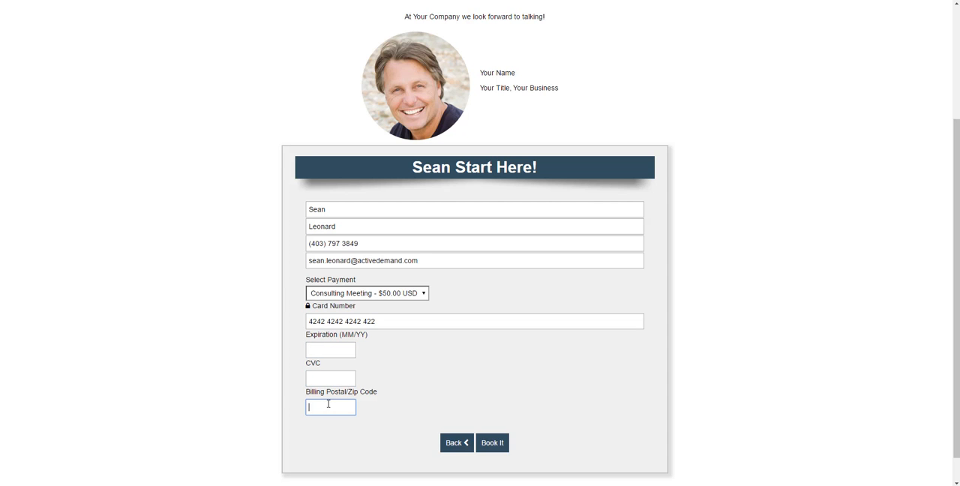